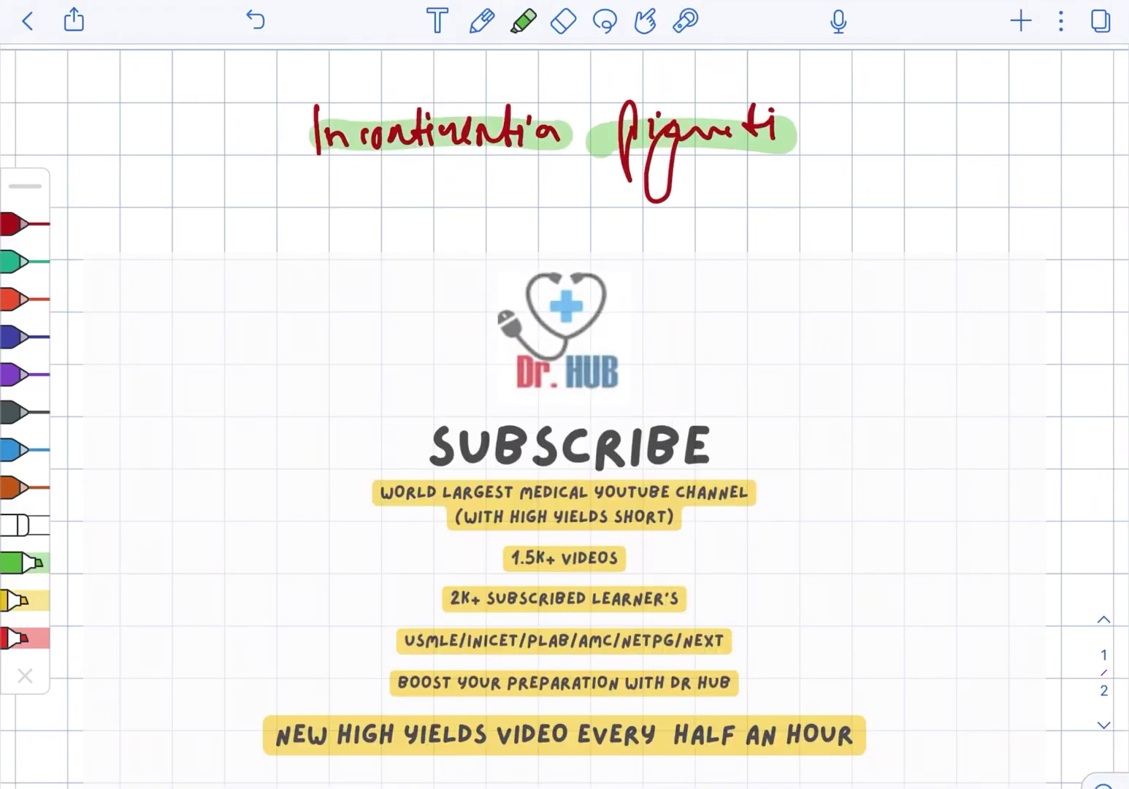
In black ink, write and underline the X-linked disorder definition below the title.
left_click(25, 411)
left_click_drag(249, 175, 237, 255)
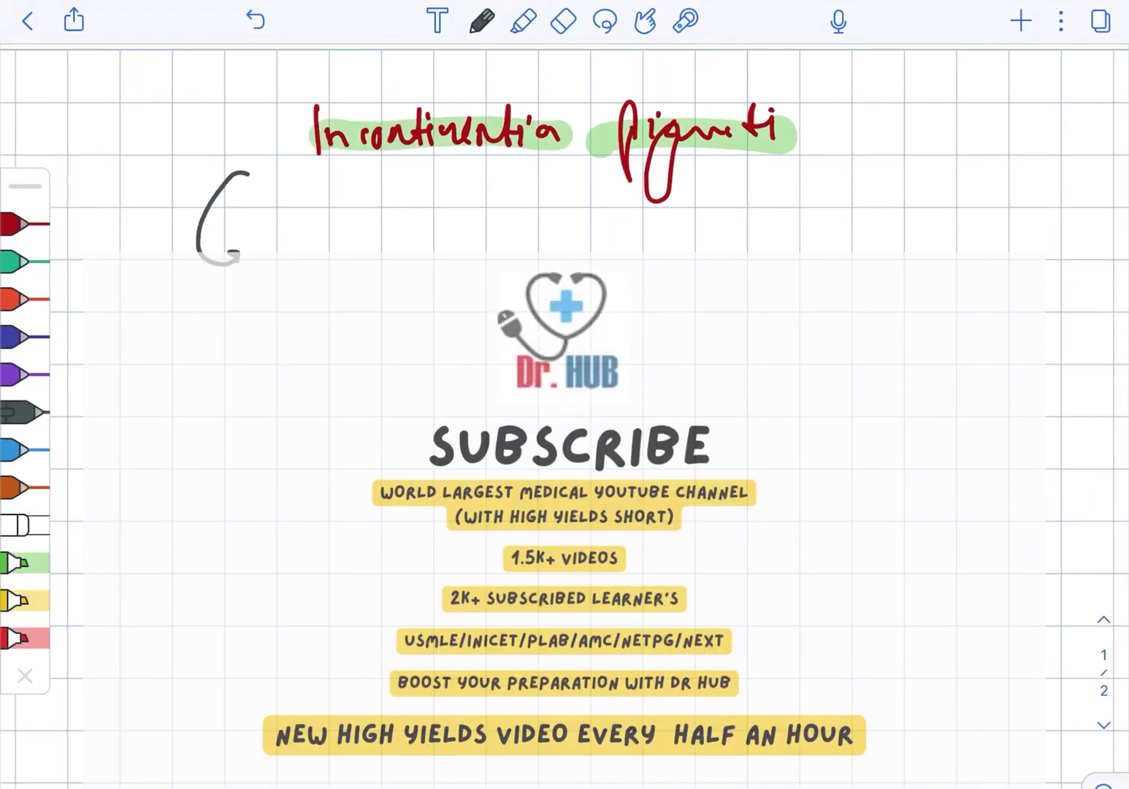
left_click_drag(311, 228, 339, 251)
left_click_drag(339, 220, 319, 258)
mouse_move(366, 204)
left_mouse_down()
mouse_move(367, 252)
mouse_move(453, 239)
mouse_move(487, 247)
left_mouse_up()
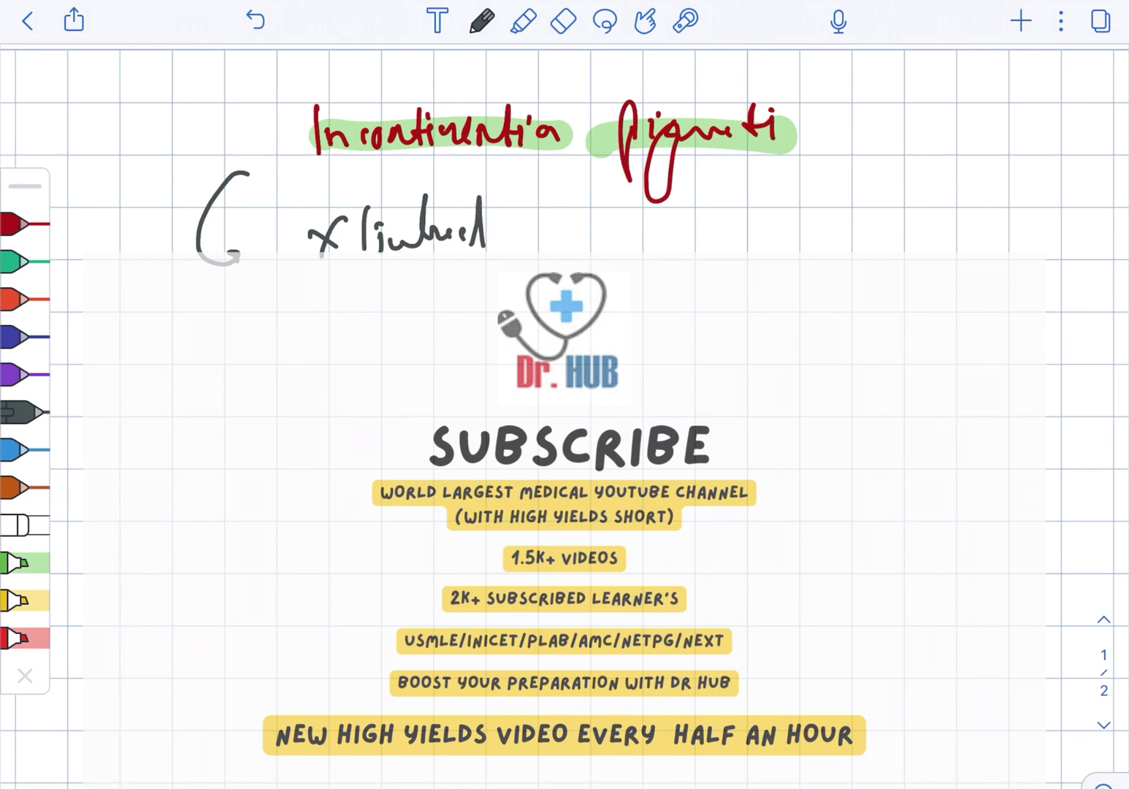
mouse_move(530, 181)
left_mouse_down()
mouse_move(557, 240)
mouse_move(613, 235)
mouse_move(654, 206)
left_mouse_up()
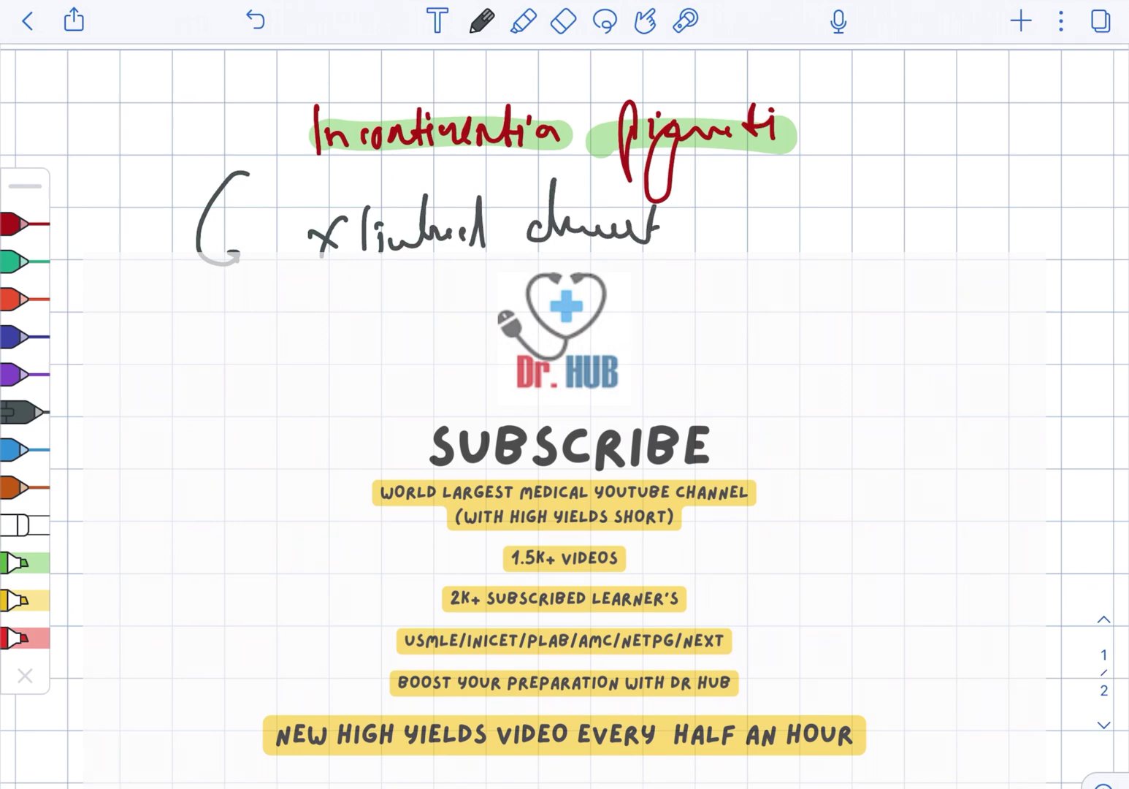
left_click_drag(717, 229, 751, 159)
left_click_drag(750, 212, 874, 220)
mouse_move(403, 284)
left_mouse_down()
mouse_move(316, 281)
mouse_move(856, 279)
left_mouse_up()
Add a starred blue note: 'multisystem ectodermal dysplasia'.
left_click(23, 450)
left_click_drag(311, 362, 349, 337)
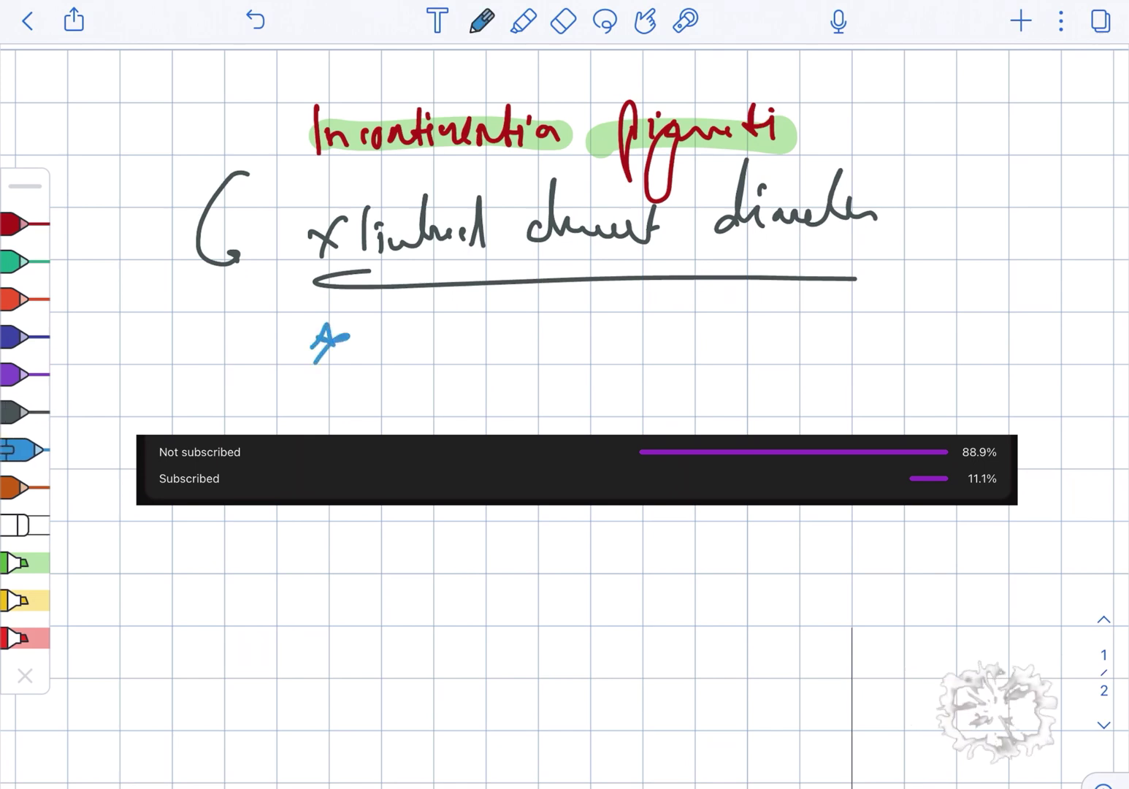
mouse_move(389, 296)
left_mouse_down()
mouse_move(394, 342)
mouse_move(486, 328)
mouse_move(548, 371)
left_mouse_up()
left_click_drag(547, 300, 593, 326)
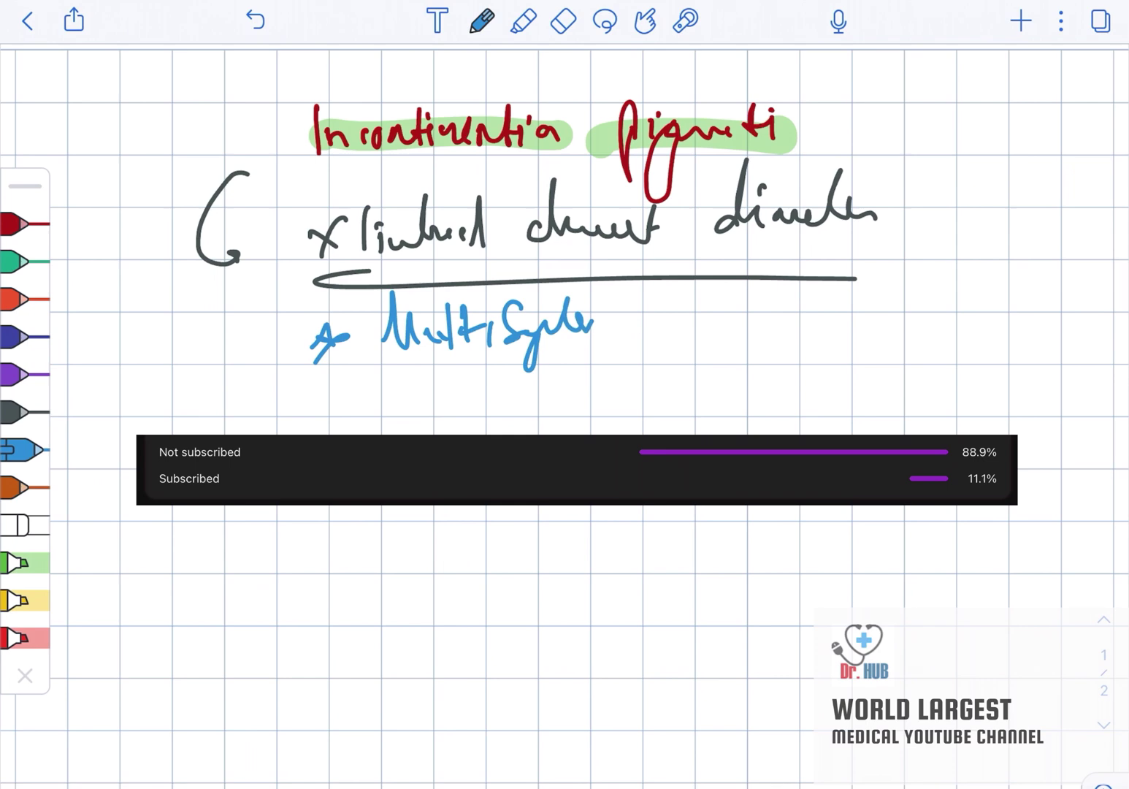
mouse_move(673, 301)
left_mouse_down()
mouse_move(742, 327)
mouse_move(847, 314)
left_mouse_up()
left_click_drag(855, 304, 887, 313)
mouse_move(750, 366)
left_mouse_down()
mouse_move(789, 388)
mouse_move(881, 366)
left_mouse_up()
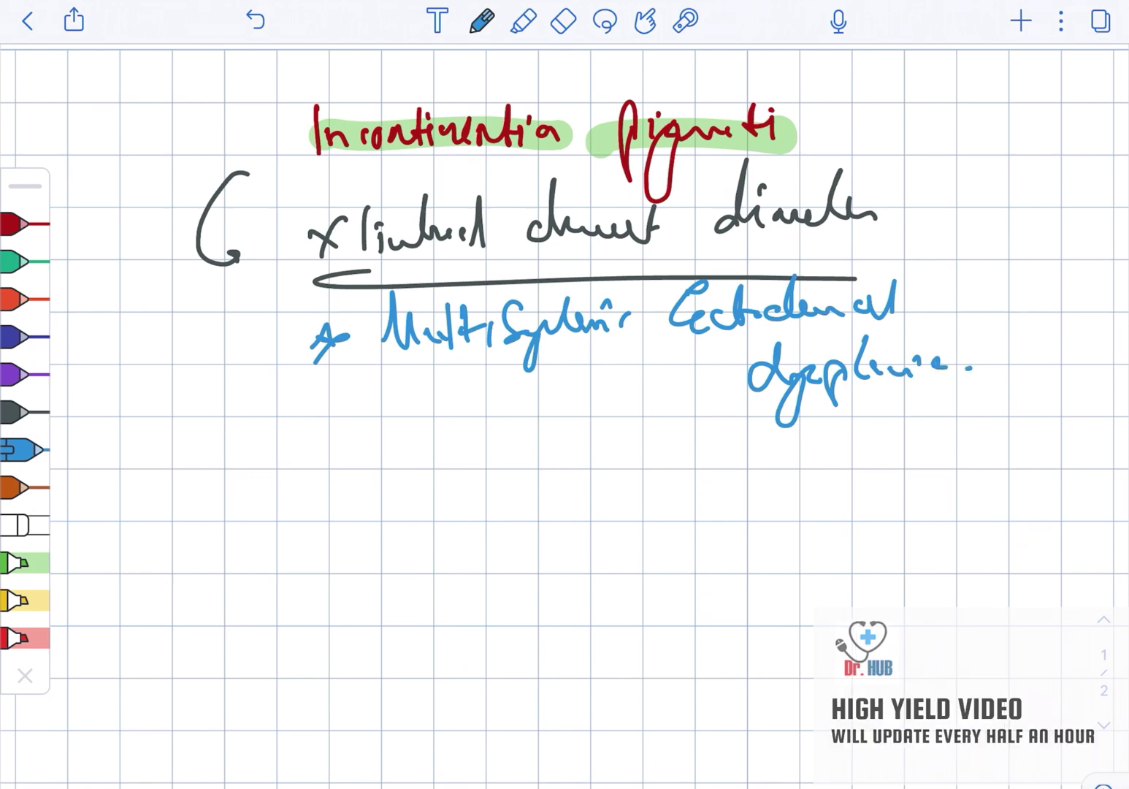
Write 'lethal in males' in orange ink.
left_click(21, 486)
mouse_move(181, 437)
left_mouse_down()
mouse_move(208, 498)
mouse_move(240, 459)
mouse_move(278, 481)
left_mouse_up()
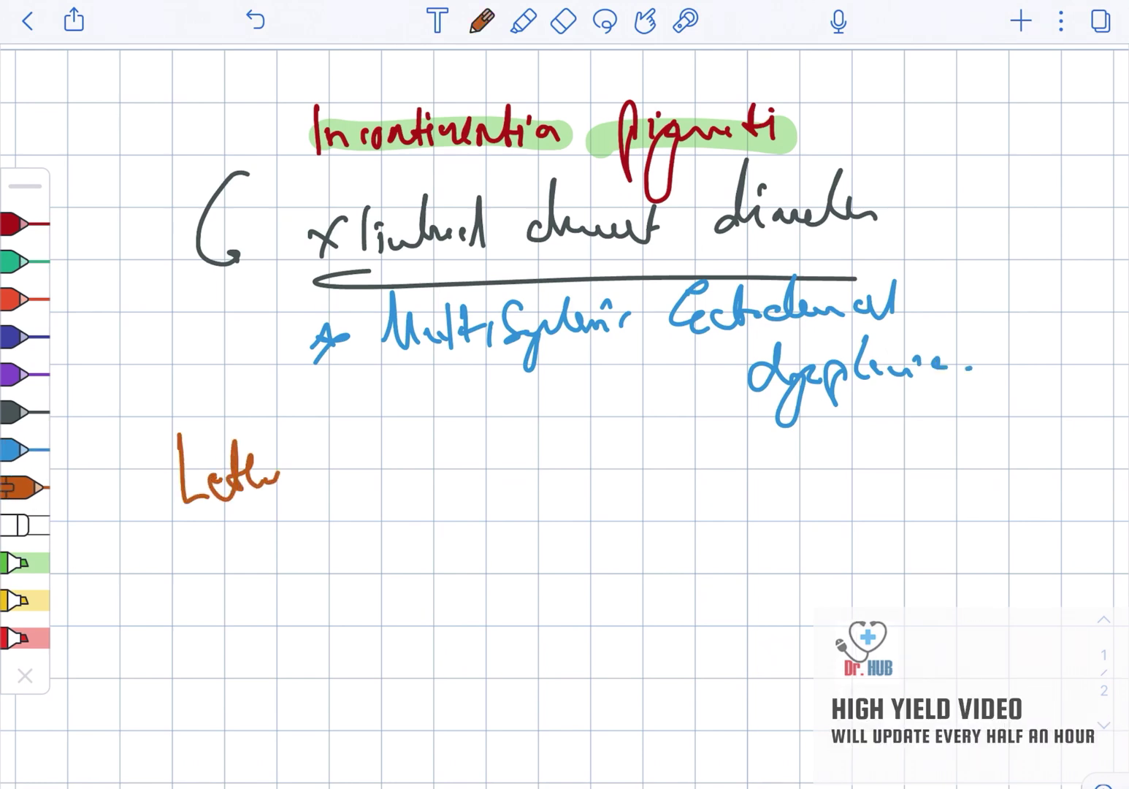
mouse_move(358, 489)
left_mouse_down()
mouse_move(380, 441)
mouse_move(406, 473)
mouse_move(596, 486)
left_mouse_up()
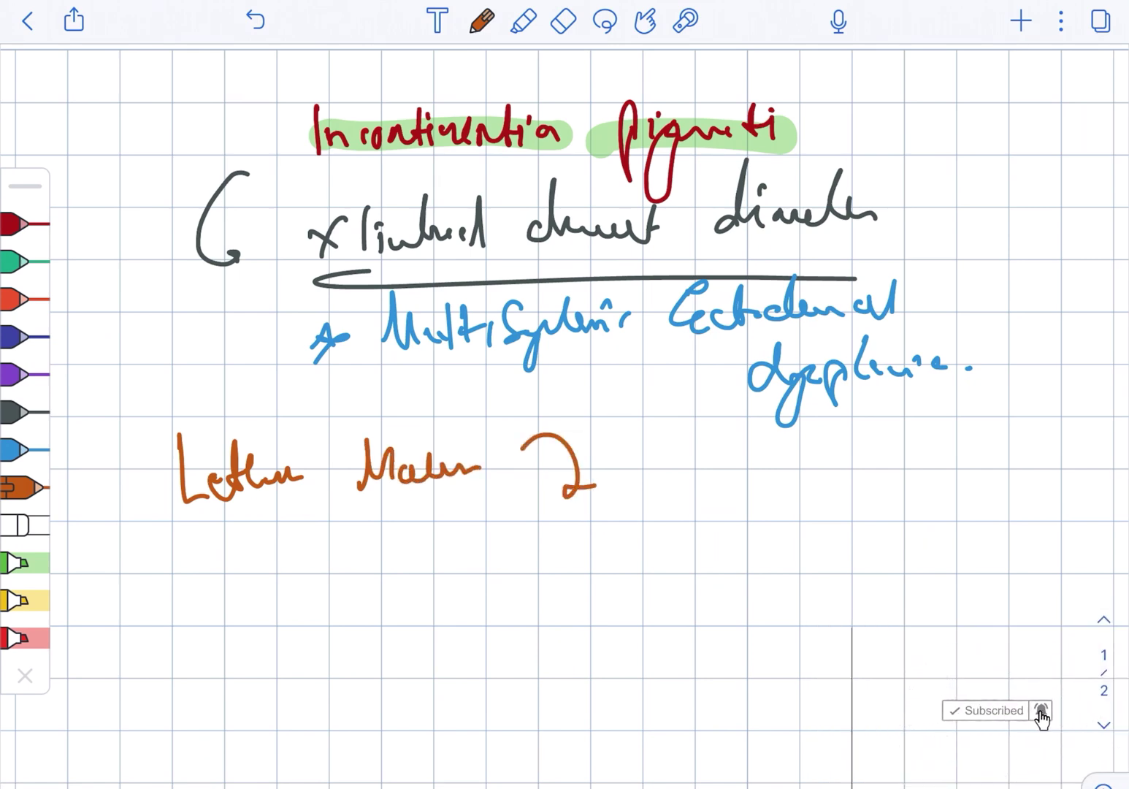
Write a blue line with a bracketed skin note below the males line.
left_click(22, 450)
mouse_move(483, 574)
left_mouse_down()
mouse_move(481, 610)
mouse_move(485, 549)
mouse_move(441, 615)
mouse_move(454, 572)
left_mouse_up()
mouse_move(485, 582)
left_mouse_down()
mouse_move(522, 610)
mouse_move(582, 548)
mouse_move(609, 587)
left_mouse_up()
mouse_move(675, 528)
left_mouse_down()
mouse_move(649, 587)
mouse_move(705, 593)
left_mouse_up()
left_click_drag(710, 534, 742, 566)
left_click_drag(811, 565, 825, 516)
left_click_drag(830, 557, 861, 565)
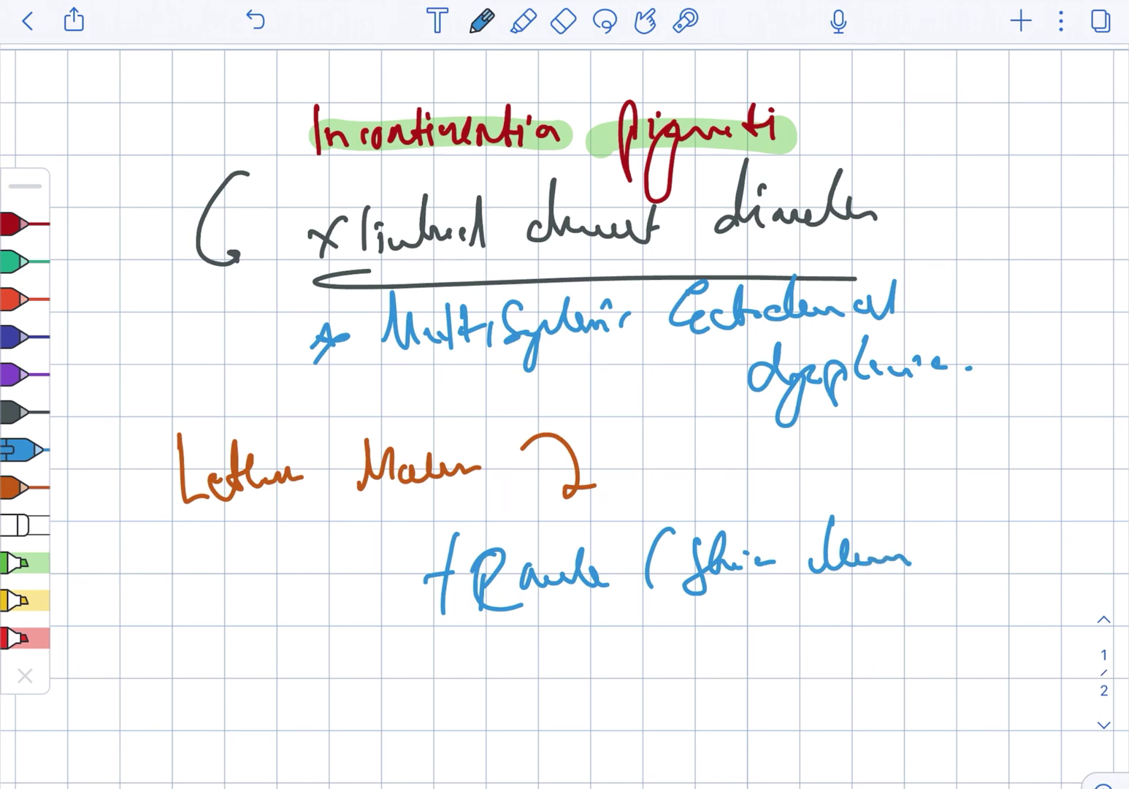
left_click_drag(935, 495, 926, 596)
Start a green features list with teeth abnormalities, alopecia and nail changes.
left_click(25, 262)
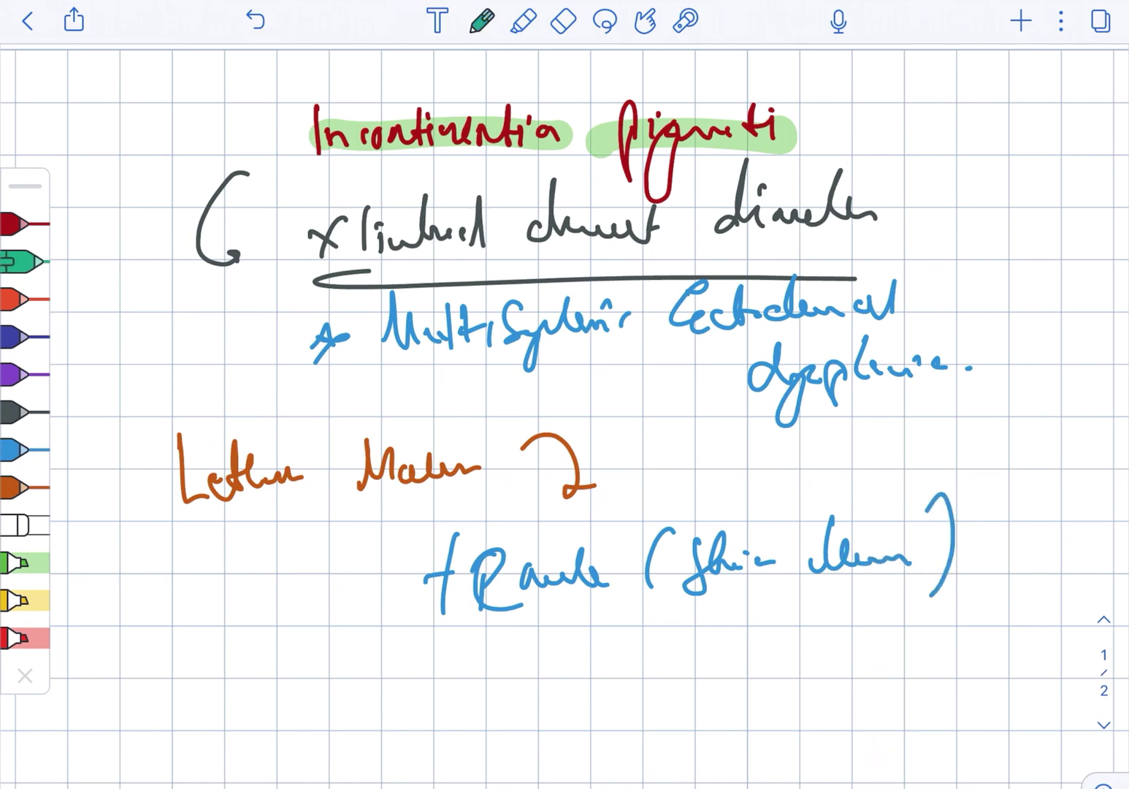
left_click_drag(258, 664, 198, 713)
left_click_drag(298, 643, 296, 690)
left_click_drag(282, 670, 332, 676)
mouse_move(335, 664)
left_mouse_down()
mouse_move(471, 670)
mouse_move(511, 657)
left_mouse_up()
mouse_move(599, 604)
left_mouse_down()
mouse_move(562, 680)
mouse_move(653, 618)
mouse_move(737, 643)
left_mouse_up()
mouse_move(782, 600)
left_mouse_down()
mouse_move(746, 667)
mouse_move(837, 617)
mouse_move(895, 623)
mouse_move(945, 644)
mouse_move(980, 609)
mouse_move(1001, 608)
mouse_move(992, 643)
left_mouse_up()
Add ocular and neurological features on a second green line, ending with a full stop.
mouse_move(582, 707)
left_mouse_down()
mouse_move(631, 733)
mouse_move(709, 737)
left_mouse_up()
left_click_drag(753, 684, 718, 774)
mouse_move(766, 733)
left_mouse_down()
mouse_move(820, 697)
mouse_move(856, 732)
mouse_move(891, 706)
mouse_move(925, 731)
left_mouse_up()
mouse_move(973, 679)
left_mouse_down()
mouse_move(973, 733)
mouse_move(1006, 710)
mouse_move(1032, 733)
left_mouse_up()
left_click_drag(1056, 705, 1060, 707)
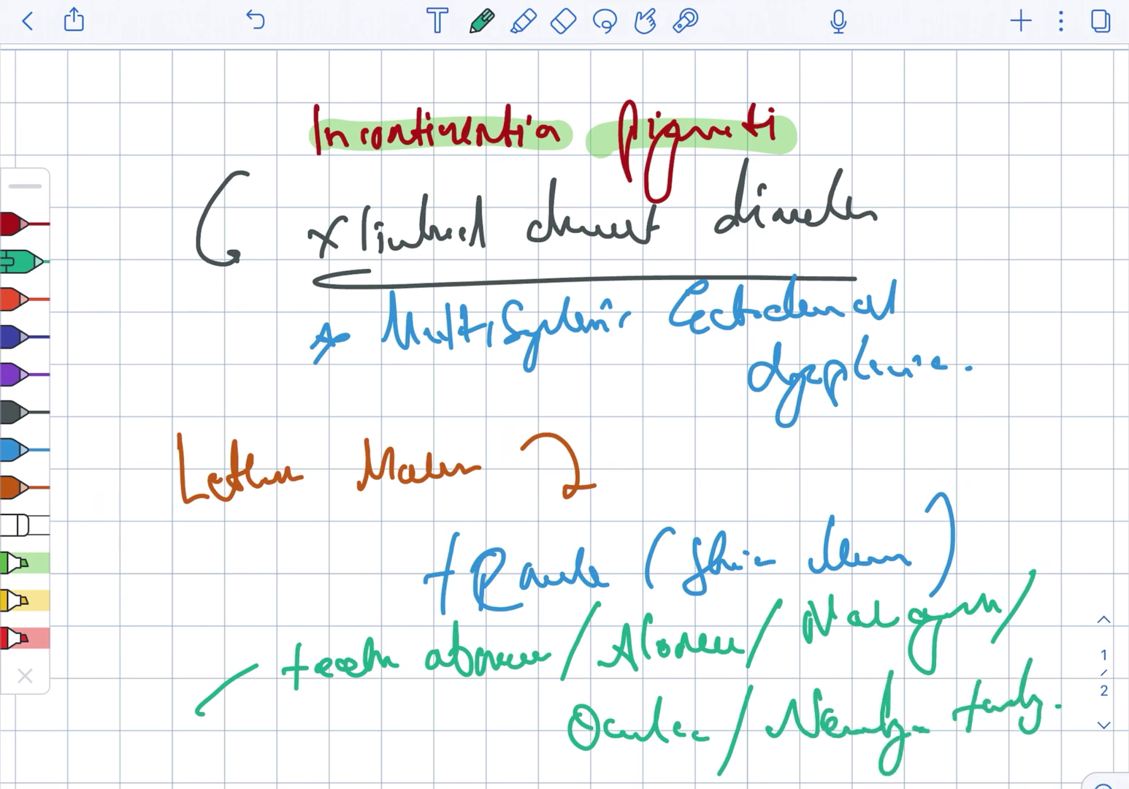
Erase the title, the underlined definition and the dysplasia note.
left_click(563, 21)
left_click_drag(318, 132, 873, 123)
left_click_drag(194, 221, 459, 230)
left_click_drag(220, 256, 786, 248)
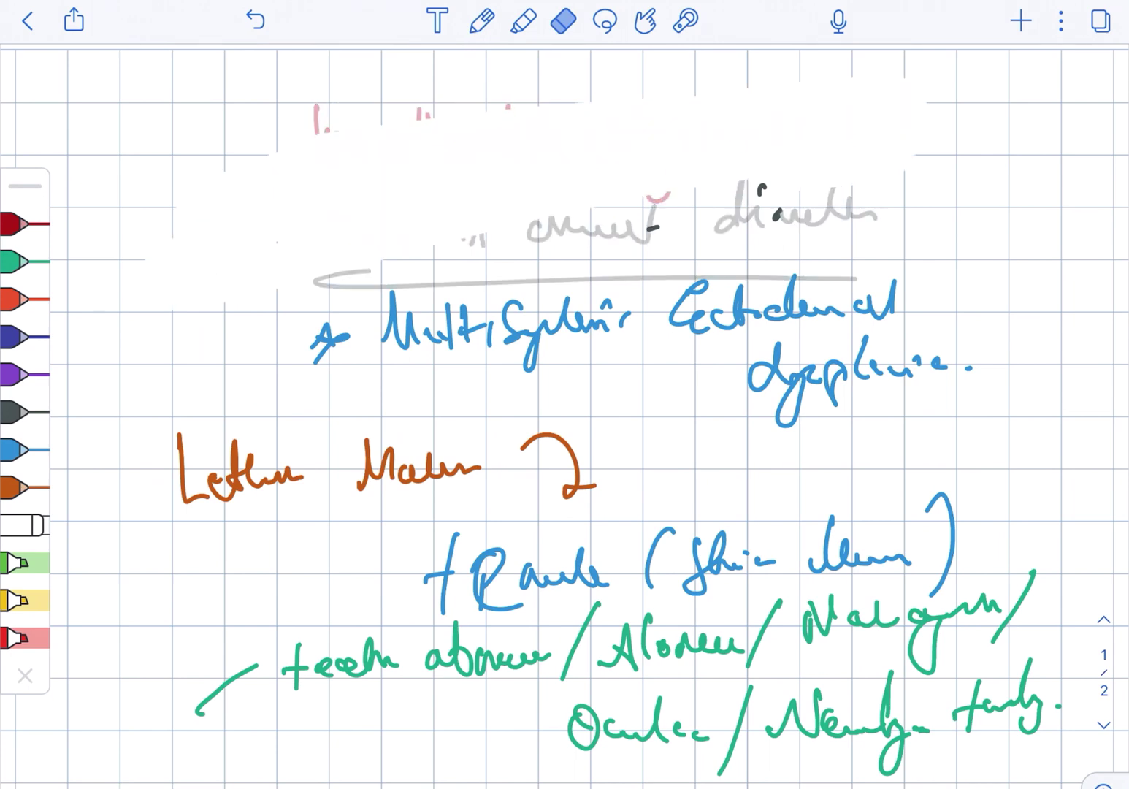
left_click_drag(177, 265, 882, 212)
left_click_drag(388, 309, 821, 264)
left_click_drag(565, 309, 230, 459)
Erase the males line, the blue bracketed note, the green features list and leftover dots.
left_click_drag(758, 353, 212, 512)
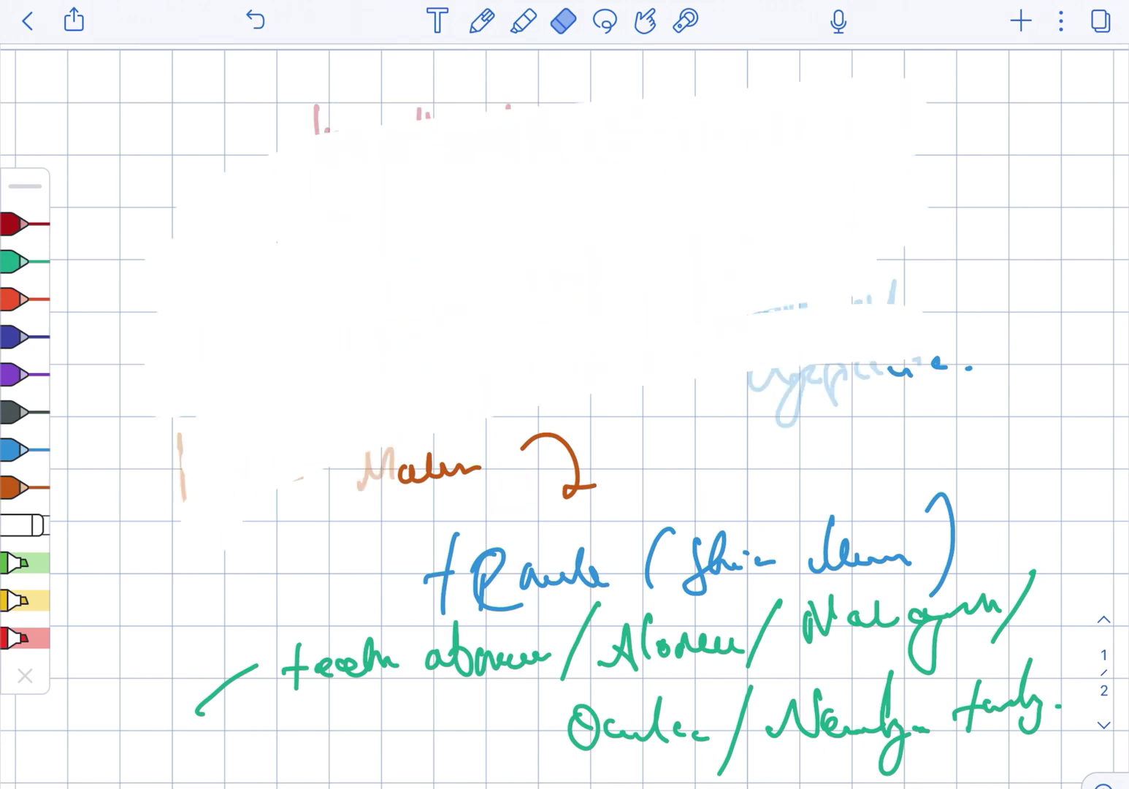
left_click_drag(759, 379, 371, 476)
left_click_drag(794, 441, 380, 574)
left_click_drag(882, 476, 212, 670)
left_click_drag(839, 579, 459, 671)
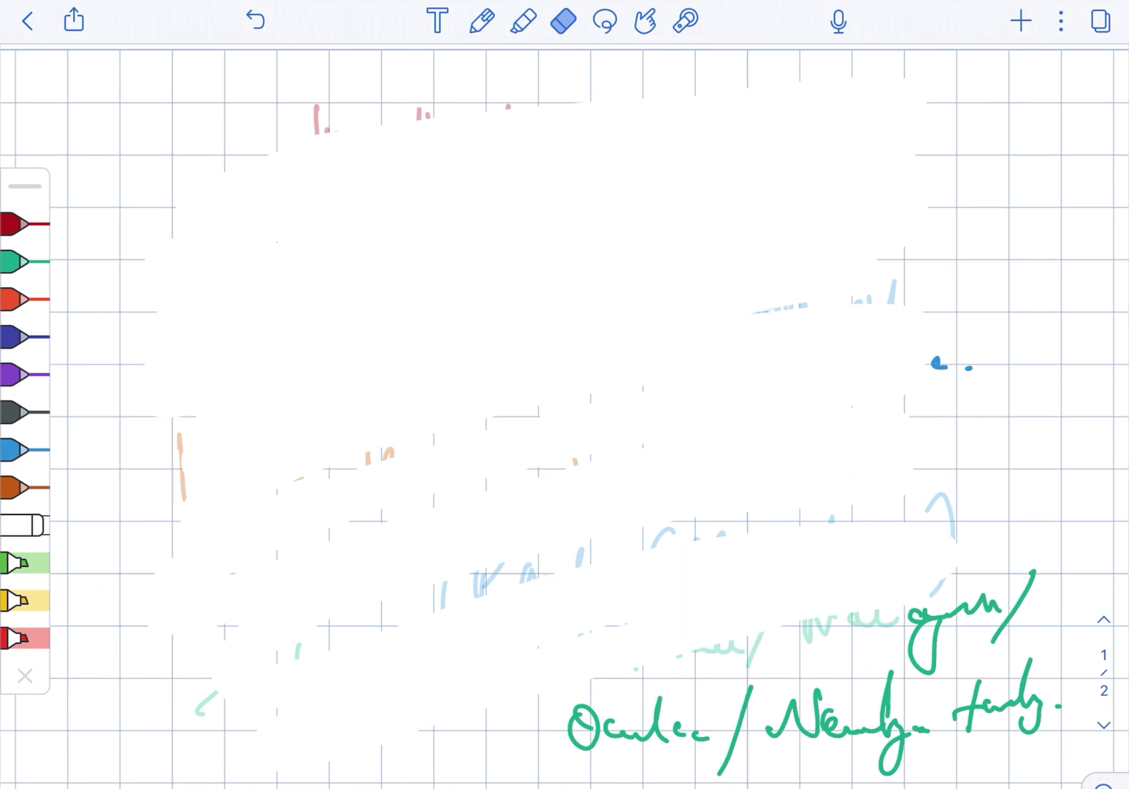
left_click_drag(795, 618, 379, 707)
left_click_drag(565, 723, 900, 688)
mouse_move(689, 705)
left_mouse_down()
mouse_move(882, 670)
mouse_move(1032, 574)
left_mouse_up()
left_click_drag(954, 706, 1059, 697)
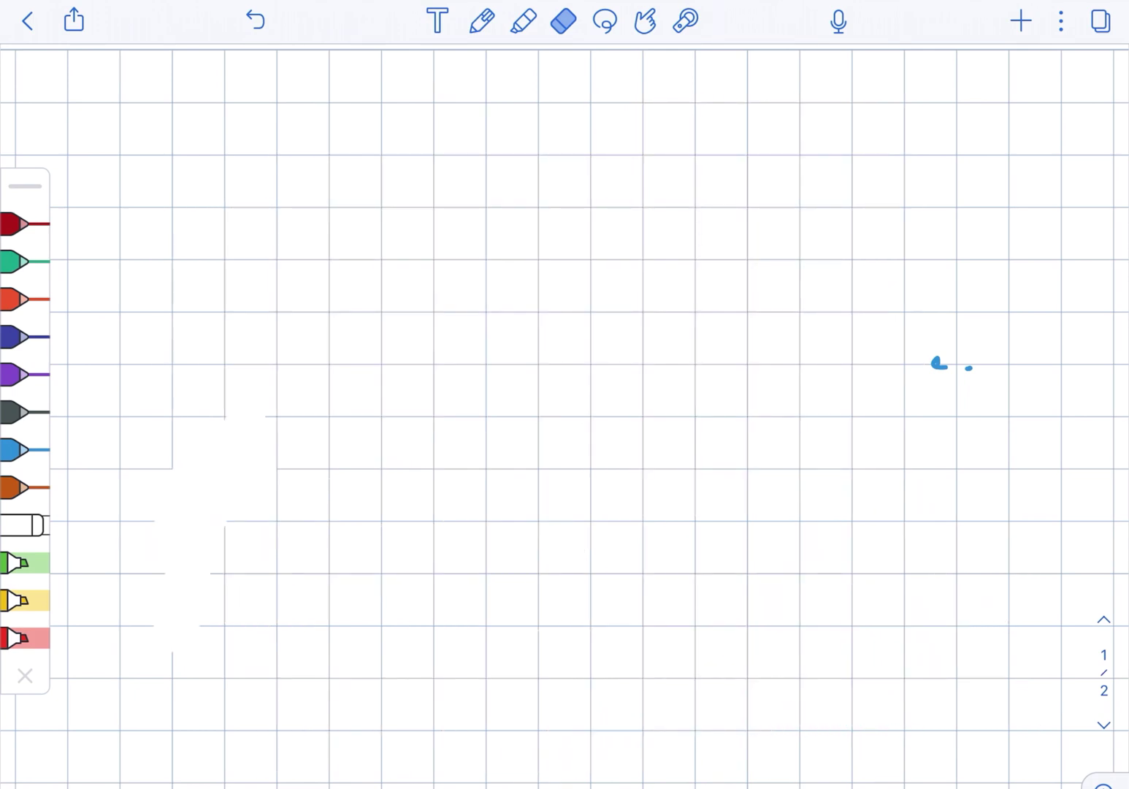
left_click_drag(176, 485, 970, 371)
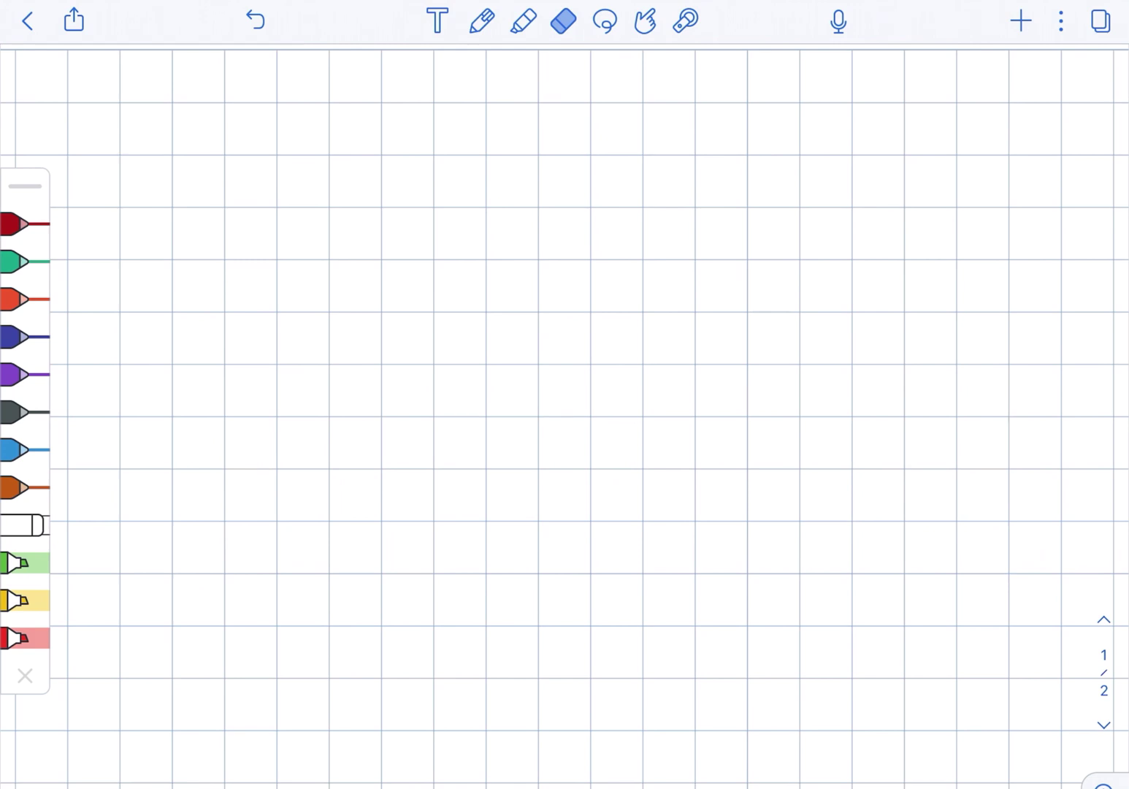
Write 'skin lesion' in dark blue at top left, circled with an arrow.
left_click(23, 338)
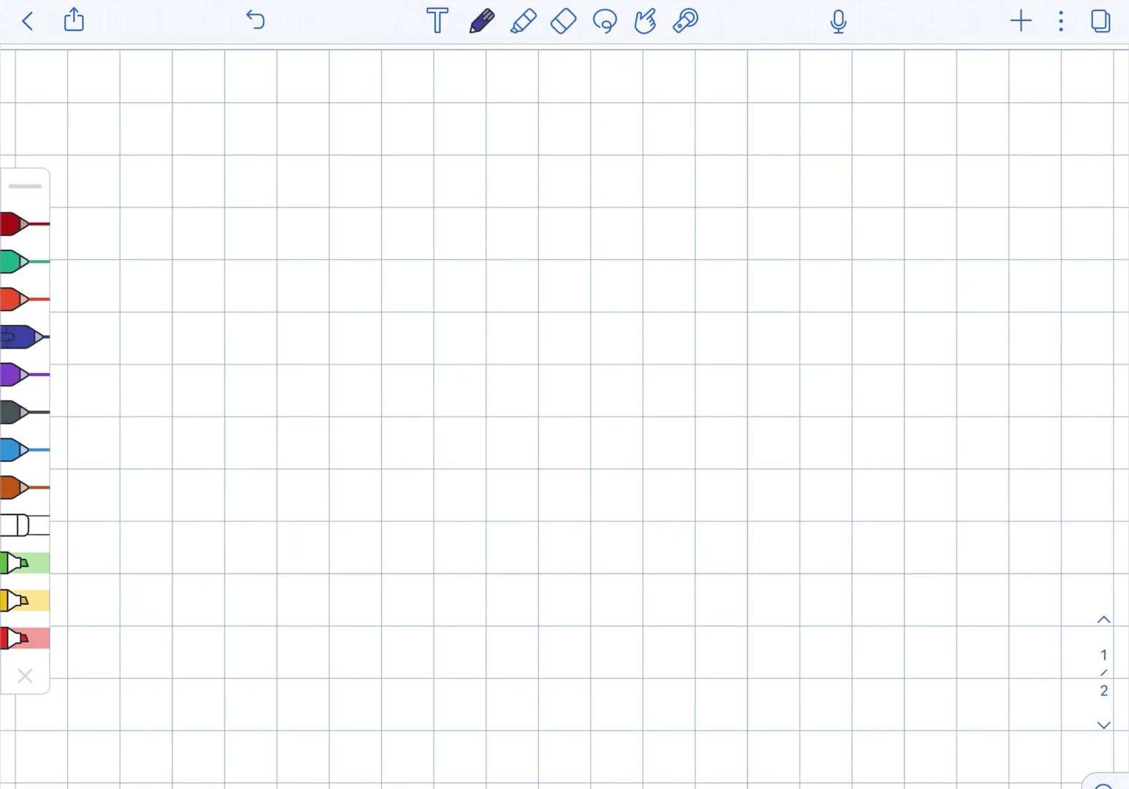
mouse_move(247, 141)
left_mouse_down()
mouse_move(230, 225)
mouse_move(300, 176)
mouse_move(399, 164)
left_mouse_up()
mouse_move(424, 98)
left_mouse_down()
mouse_move(490, 190)
mouse_move(596, 172)
left_mouse_up()
In purple, write circled stage 1 'vesicular.'.
left_click(22, 375)
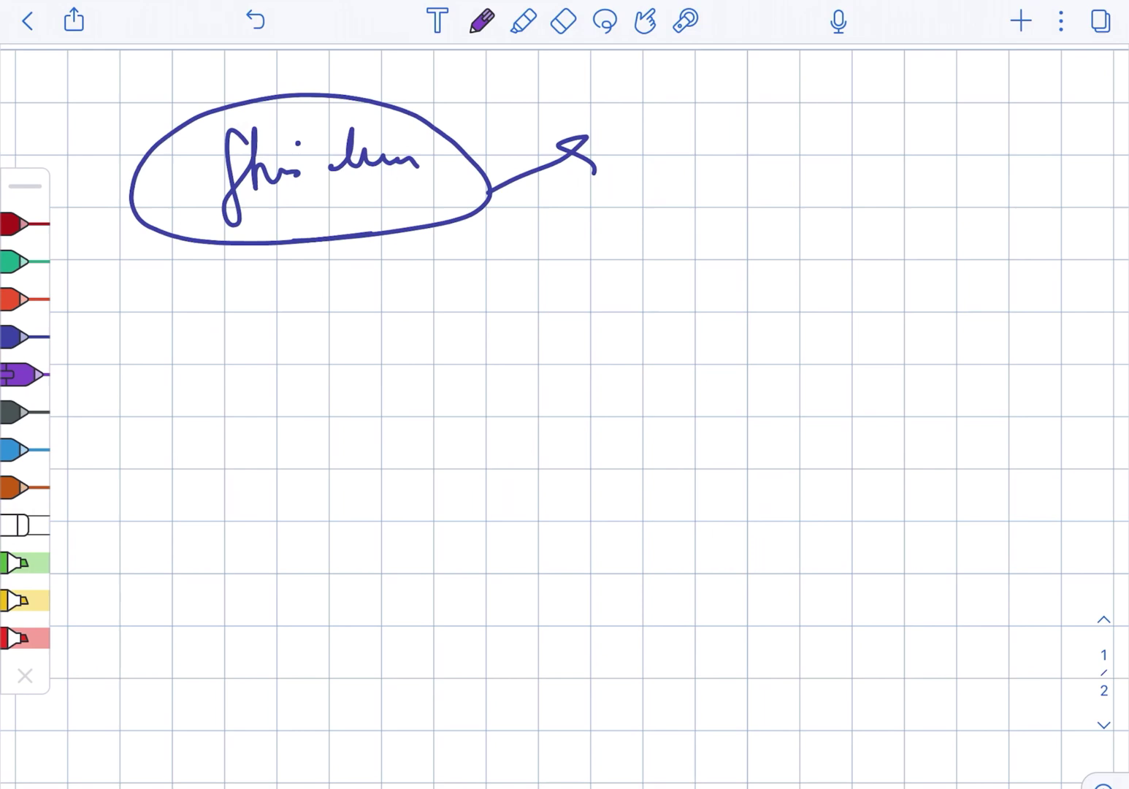
mouse_move(680, 172)
left_mouse_down()
mouse_move(717, 198)
mouse_move(773, 189)
left_mouse_up()
left_click(795, 177)
left_click_drag(671, 88, 676, 90)
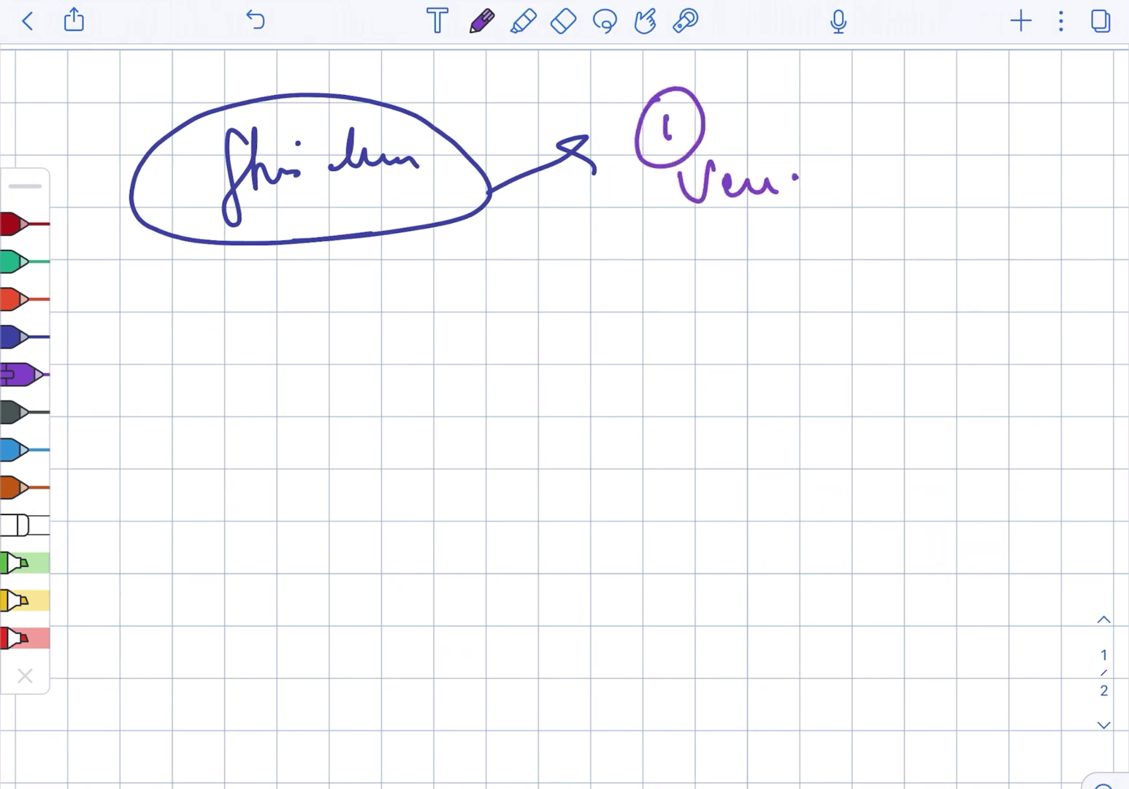
left_click_drag(794, 190, 918, 190)
left_click(944, 190)
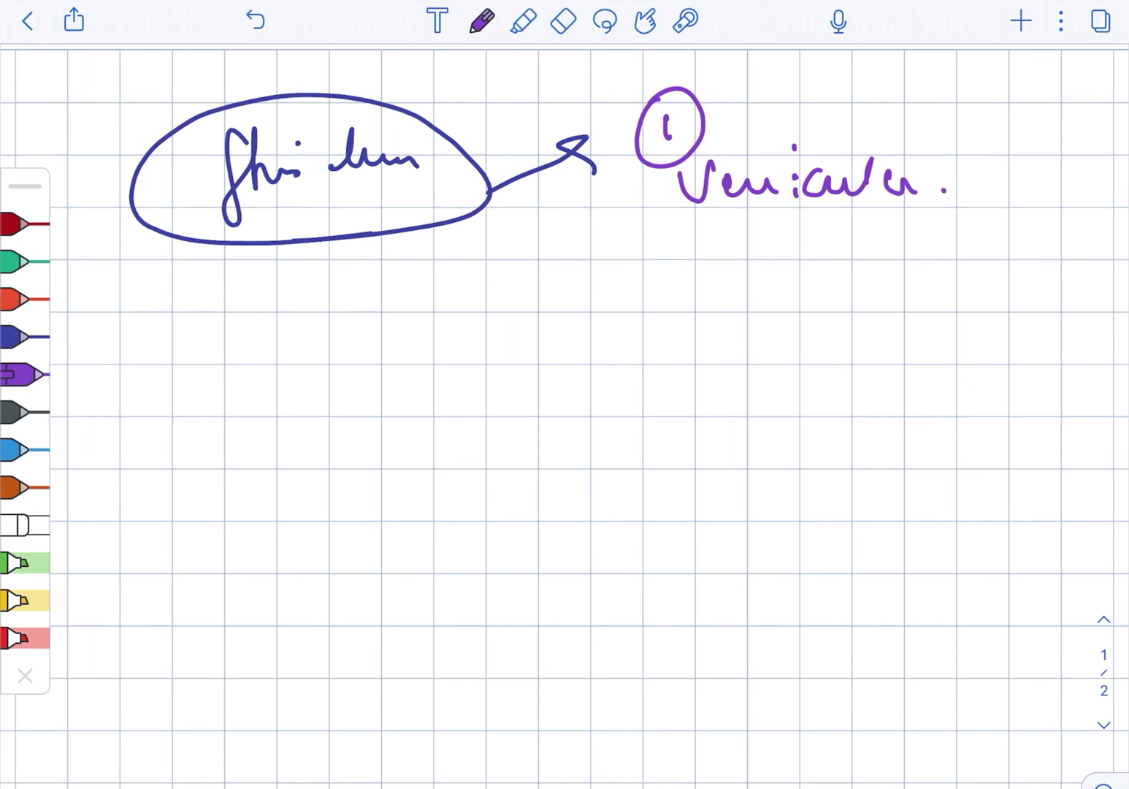
Add a grey bracketed note under vesicular: confused with bullous impetigo, mentioning Blaschko.
left_click(20, 412)
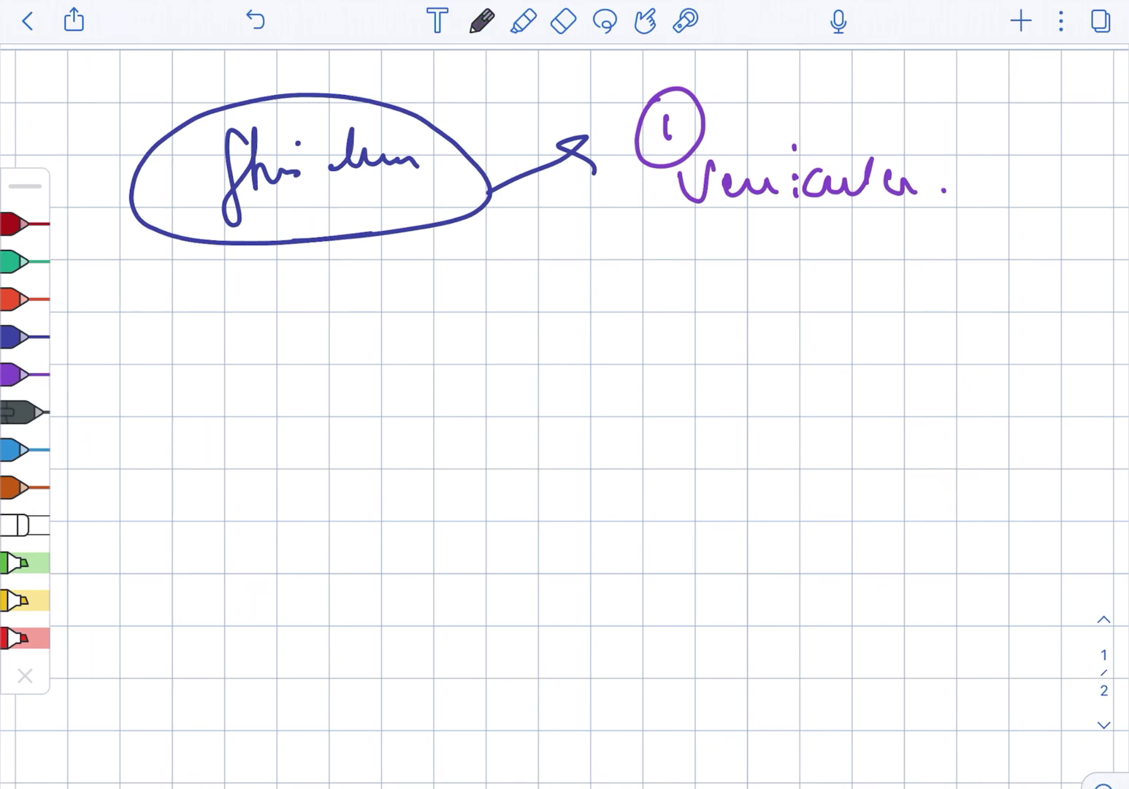
left_click_drag(510, 296, 562, 222)
mouse_move(564, 273)
left_mouse_down()
mouse_move(670, 264)
mouse_move(719, 247)
mouse_move(809, 252)
left_mouse_up()
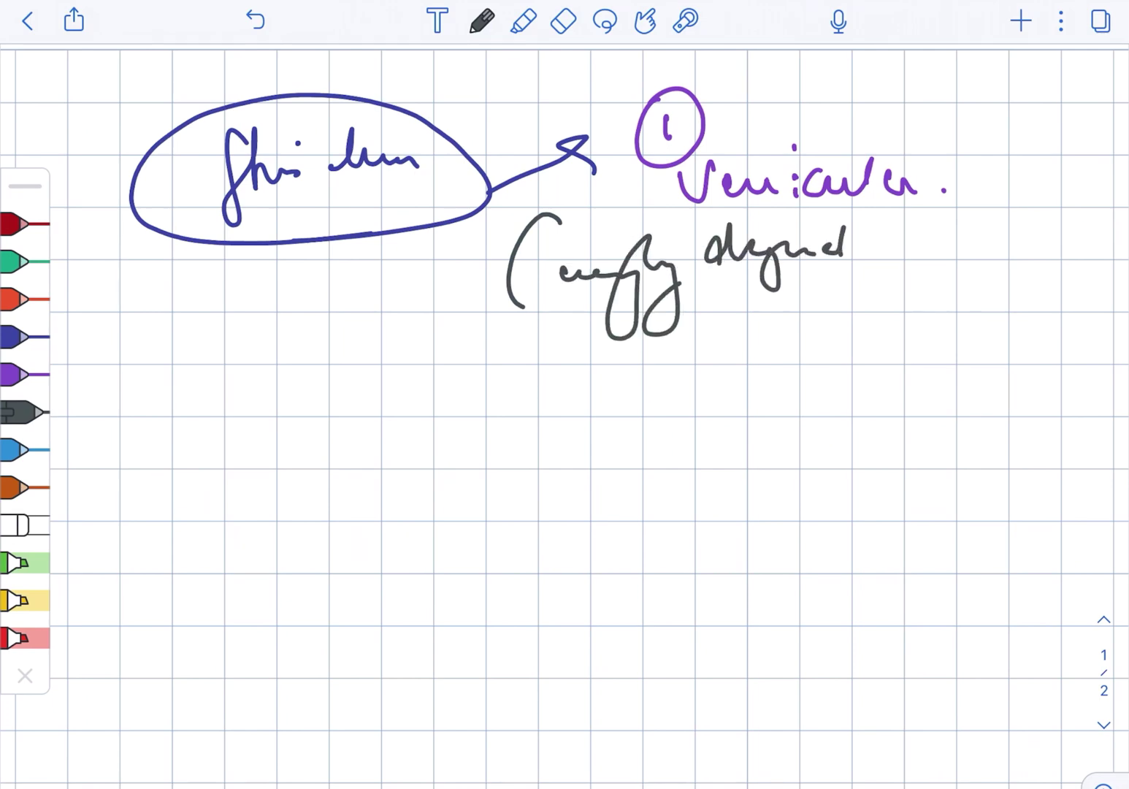
left_click_drag(883, 234, 915, 277)
mouse_move(831, 304)
left_mouse_down()
mouse_move(856, 344)
mouse_move(887, 340)
left_mouse_up()
mouse_move(886, 287)
left_mouse_down()
mouse_move(935, 335)
mouse_move(889, 395)
mouse_move(979, 352)
mouse_move(1032, 376)
left_mouse_up()
left_click_drag(1058, 322, 1050, 414)
In light blue, write circled 2 with an arrow to 'verrucous', underlined.
left_click(18, 450)
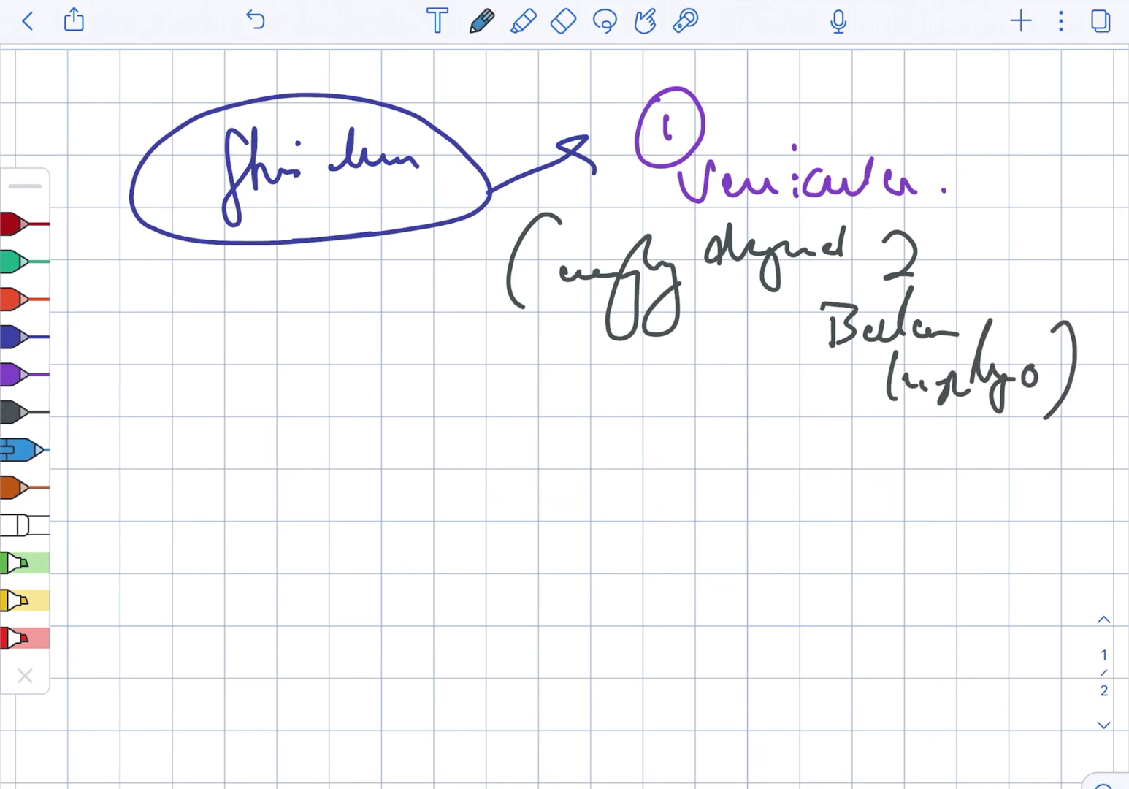
left_click_drag(199, 416, 216, 455)
left_click_drag(193, 392, 176, 459)
mouse_move(307, 446)
left_mouse_down()
mouse_move(458, 431)
mouse_move(536, 467)
left_mouse_up()
left_click_drag(565, 447, 566, 464)
mouse_move(661, 401)
left_mouse_down()
mouse_move(671, 459)
mouse_move(713, 467)
mouse_move(733, 450)
left_mouse_up()
left_click_drag(434, 518, 725, 510)
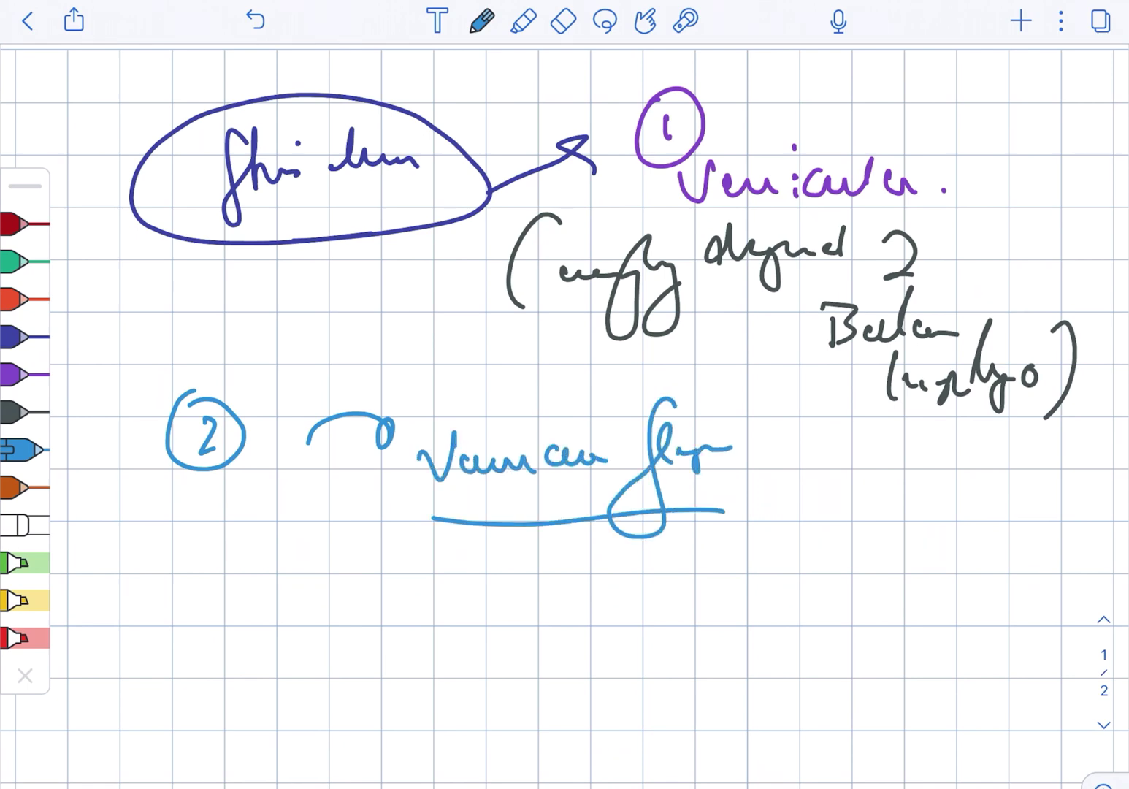
In dark grey, write circled 3 'hyperpigmented streaks/whorls'.
left_click(22, 411)
mouse_move(219, 572)
left_mouse_down()
mouse_move(228, 596)
mouse_move(201, 609)
left_mouse_up()
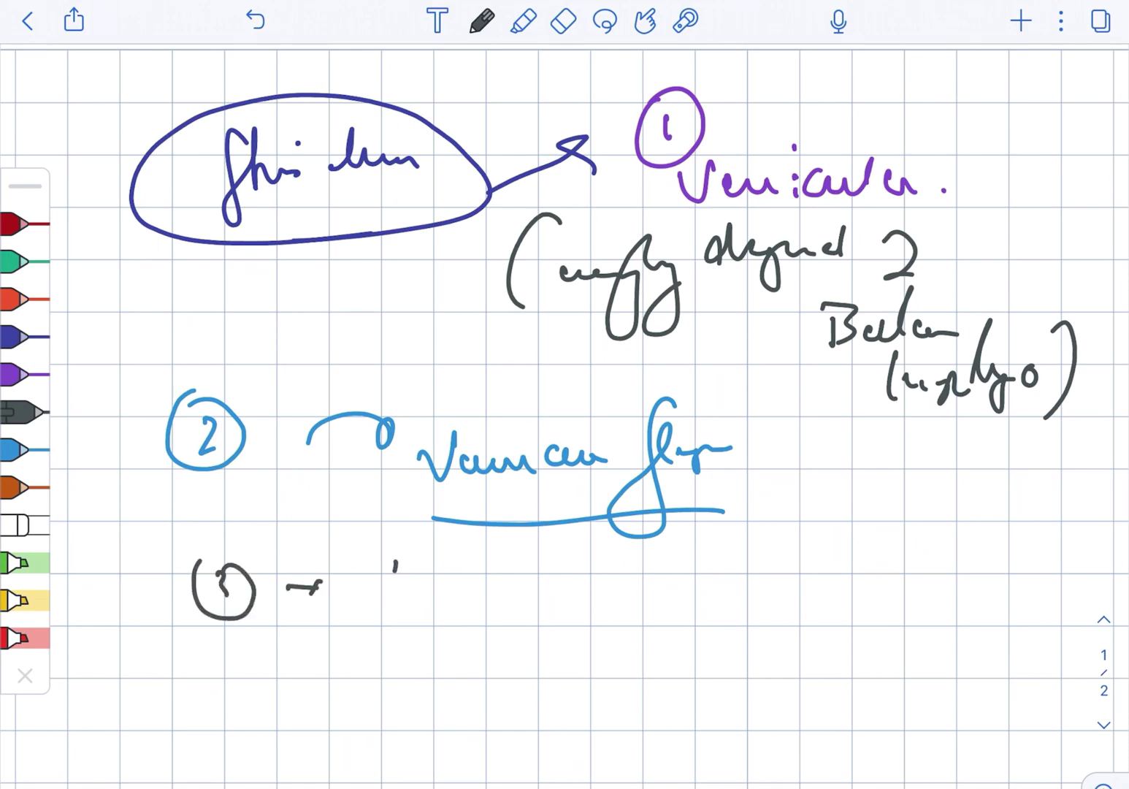
mouse_move(396, 571)
left_mouse_down()
mouse_move(431, 679)
mouse_move(471, 590)
mouse_move(494, 625)
mouse_move(538, 575)
mouse_move(564, 635)
left_mouse_up()
left_click_drag(548, 582, 648, 569)
left_click_drag(751, 502, 706, 627)
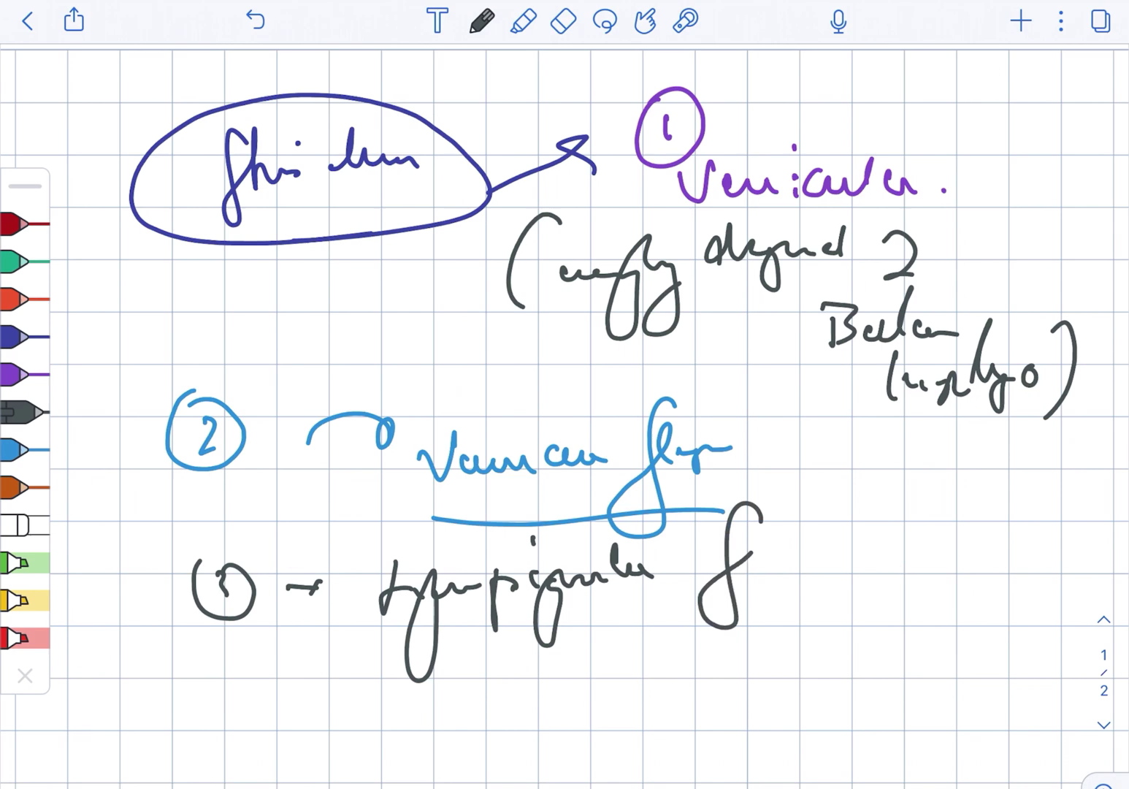
mouse_move(749, 529)
left_mouse_down()
mouse_move(784, 558)
mouse_move(826, 556)
left_mouse_up()
left_click_drag(887, 501, 838, 579)
mouse_move(886, 535)
left_mouse_down()
mouse_move(923, 556)
mouse_move(1021, 529)
left_mouse_up()
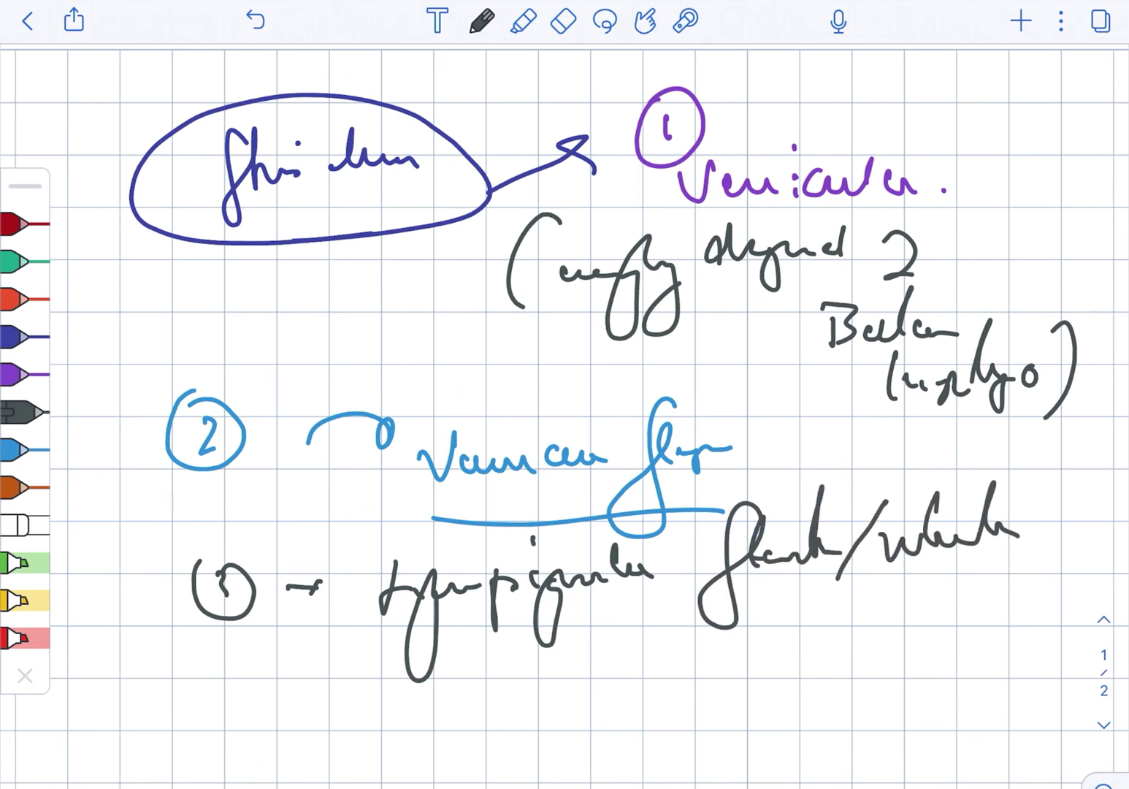
left_click_drag(896, 572, 1017, 567)
left_click_drag(1033, 549, 1037, 562)
In green, write circled 4 with arrow to 'linear hypopigmentation', underlined.
left_click(22, 262)
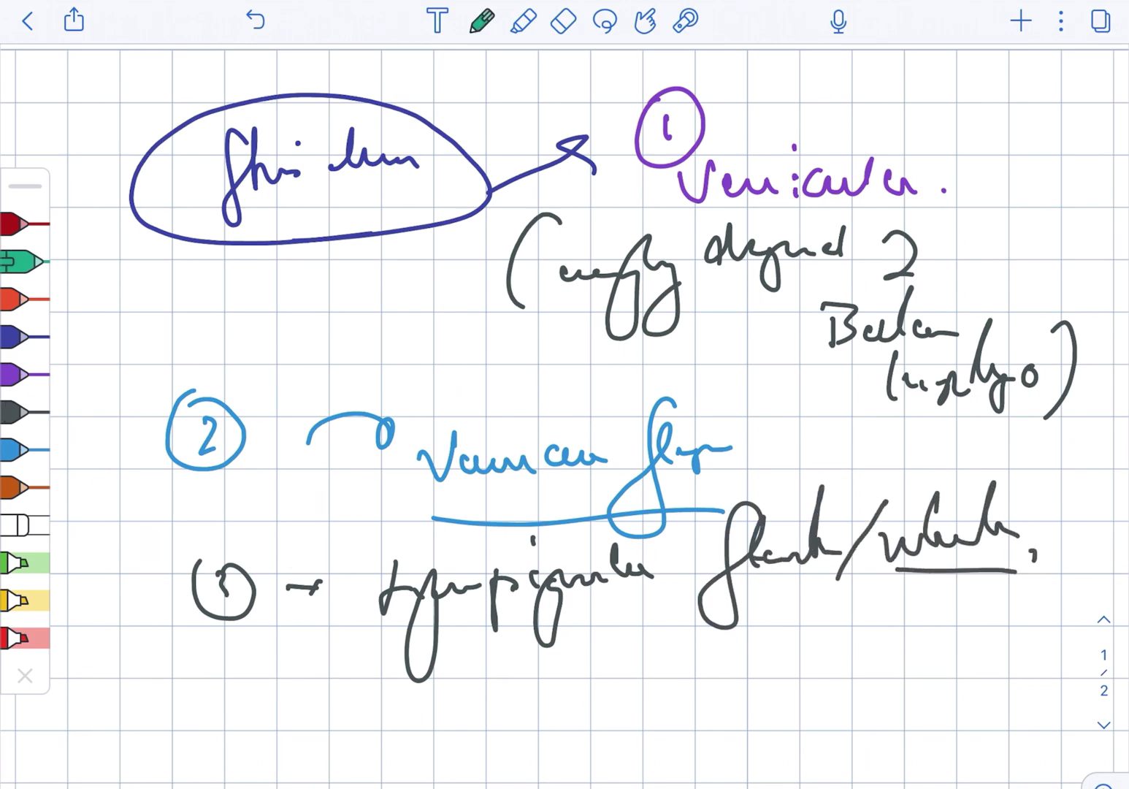
mouse_move(291, 697)
left_mouse_down()
mouse_move(305, 737)
mouse_move(308, 680)
left_mouse_up()
left_click_drag(366, 716, 371, 718)
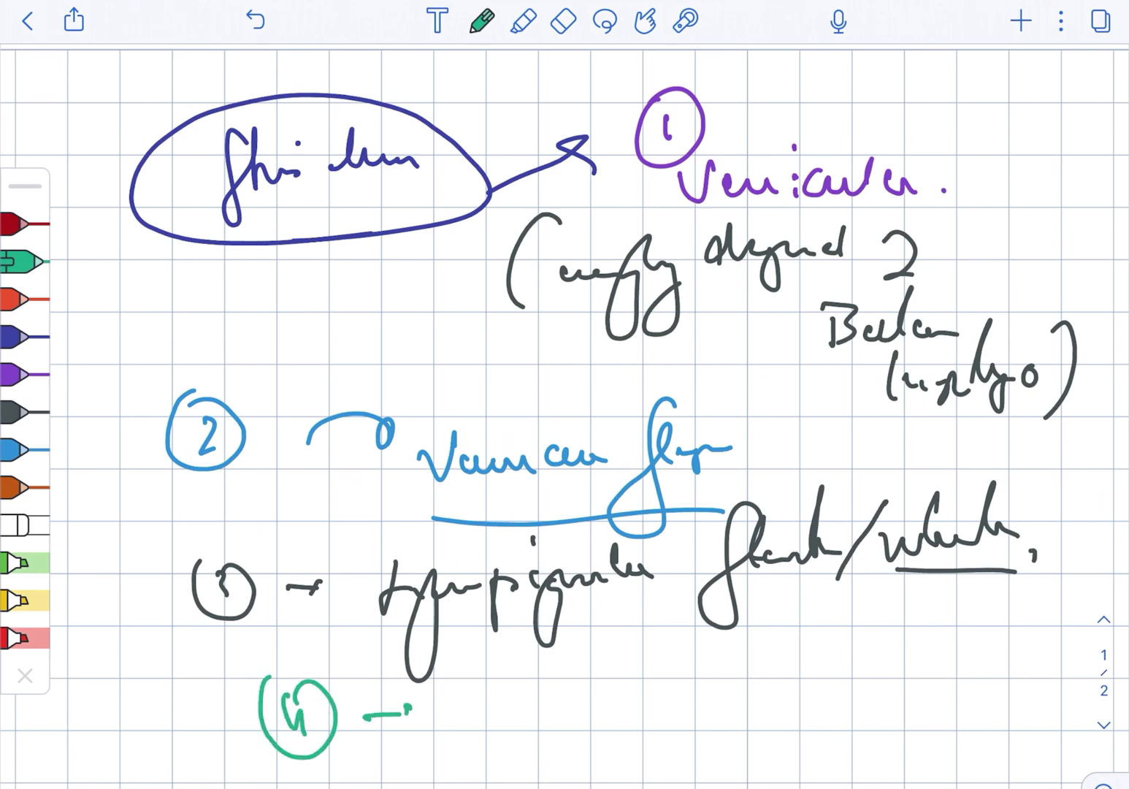
mouse_move(484, 660)
left_mouse_down()
mouse_move(507, 715)
mouse_move(577, 710)
left_mouse_up()
left_click_drag(609, 669, 653, 776)
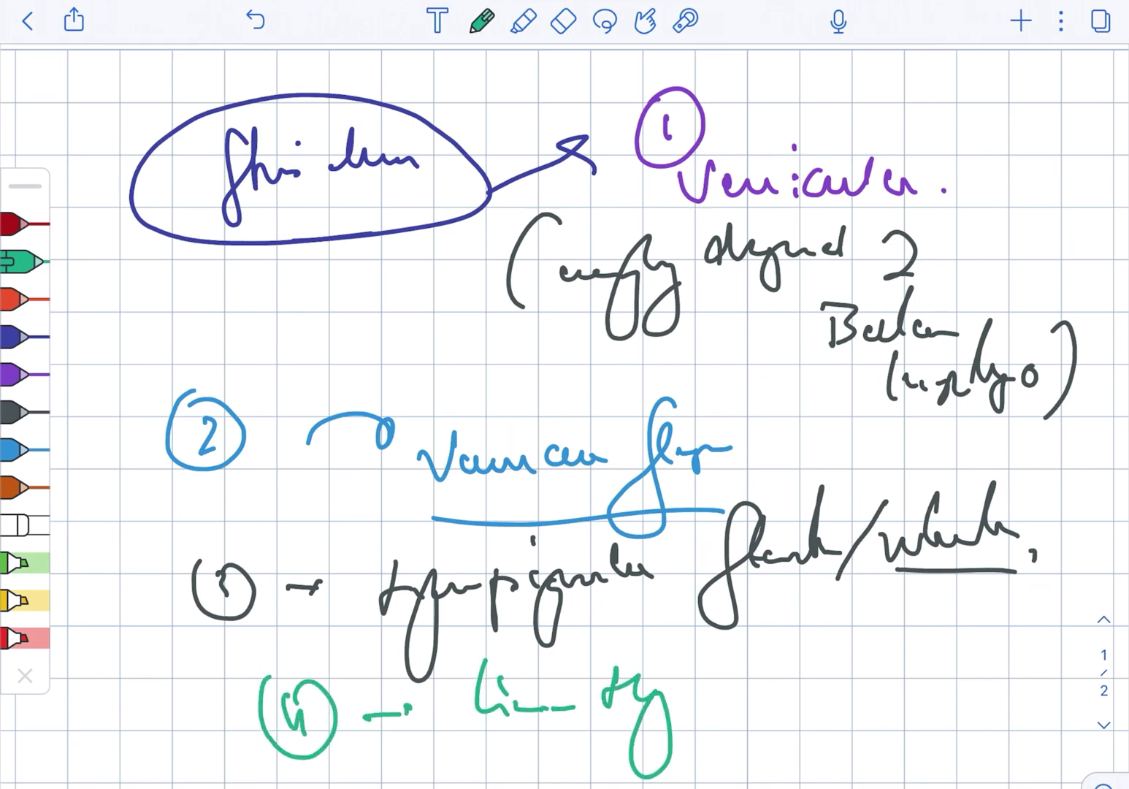
left_click_drag(704, 684, 846, 705)
left_click_drag(470, 755, 849, 749)
left_click(563, 20)
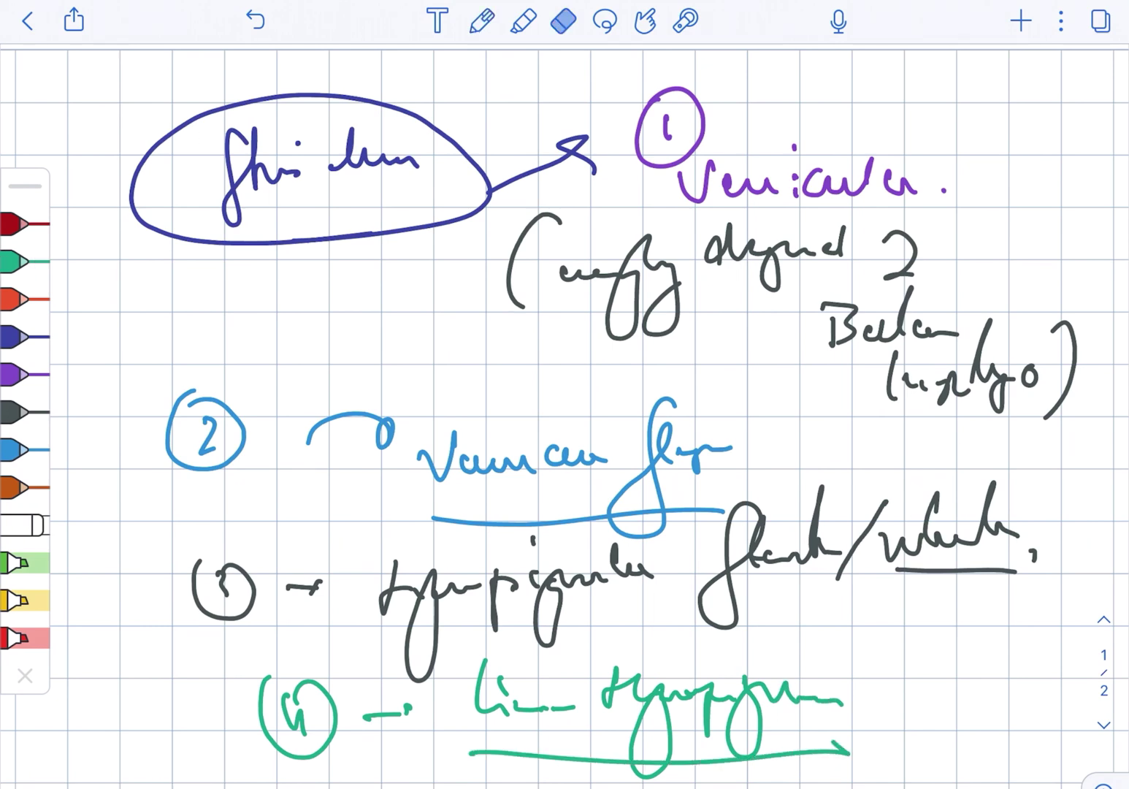